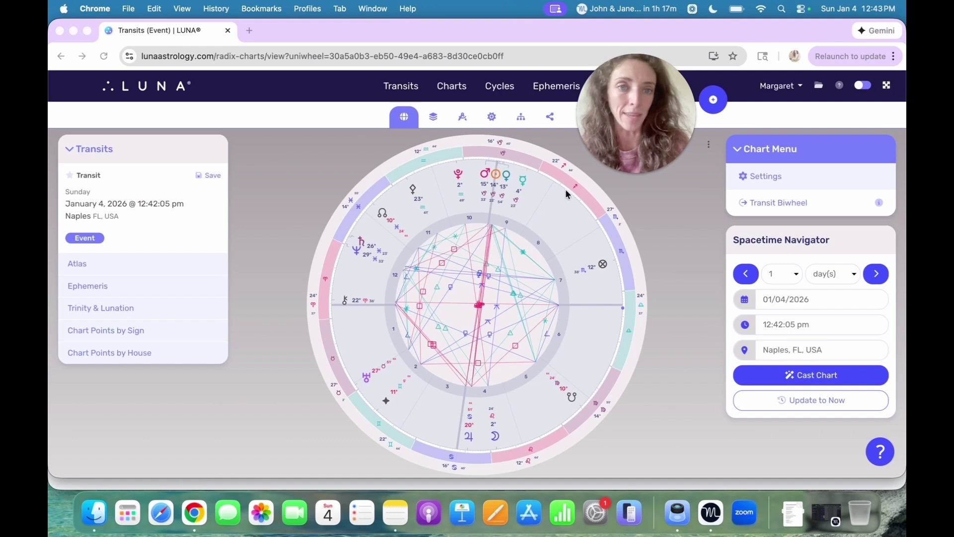
- Examine the planets and degrees near the Midheaven of the transit wheel up close, then restore the full wheel view
scroll(492, 185, up, 3)
scroll(492, 186, up, 3)
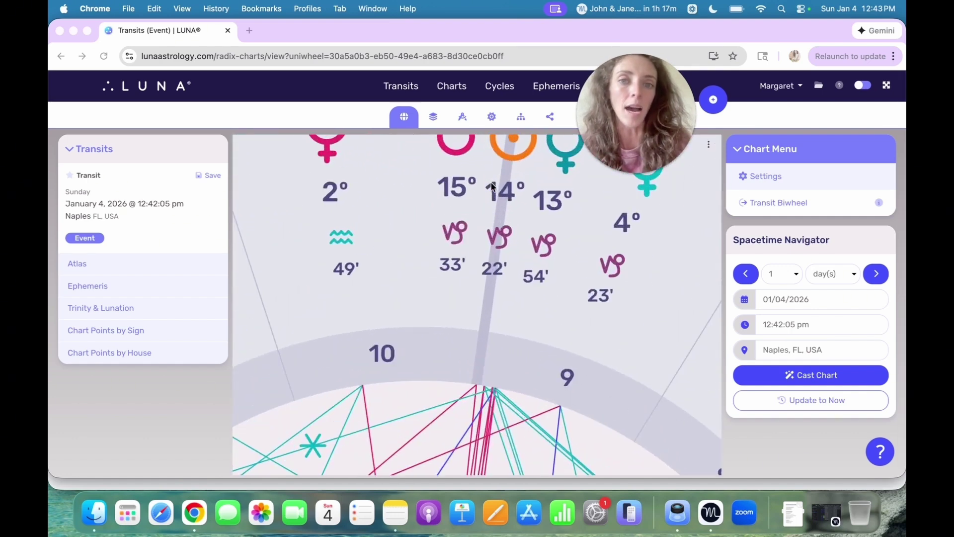
drag(591, 224, 567, 375)
scroll(539, 362, down, 10)
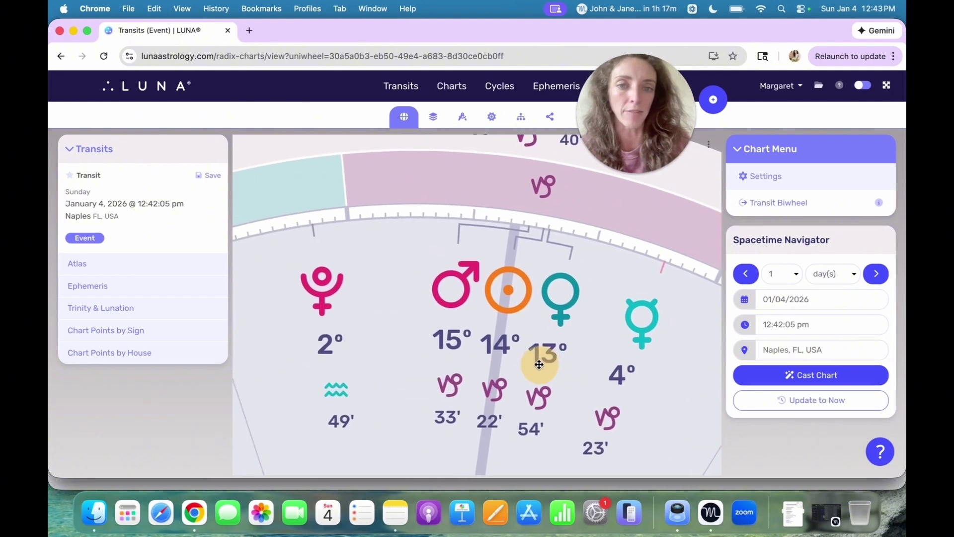
scroll(537, 336, down, 3)
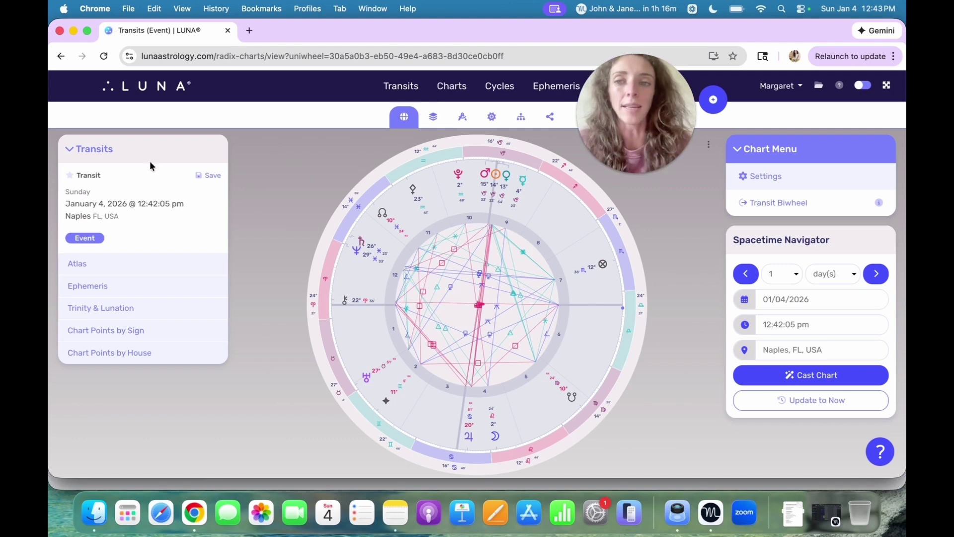
- Collapse the Transits information section and expand it again
click(128, 152)
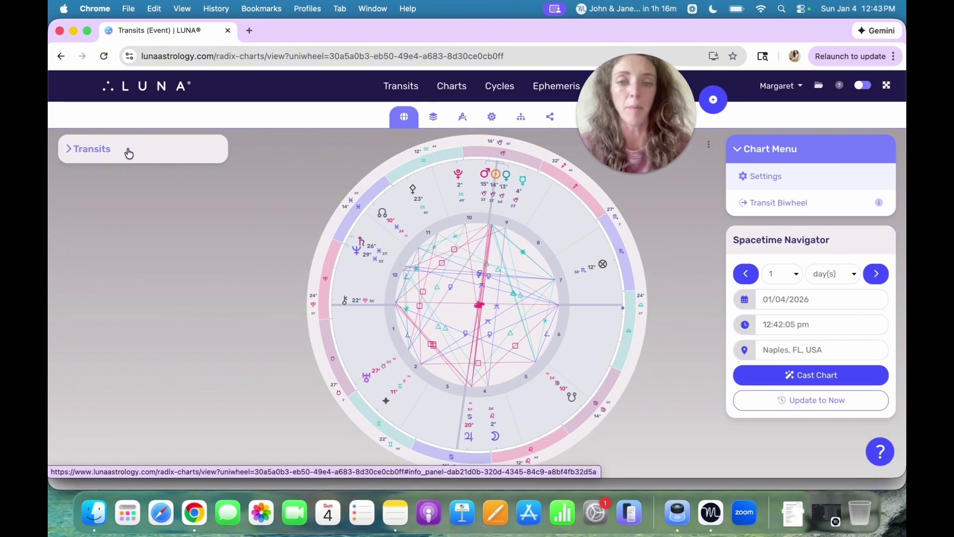
click(129, 152)
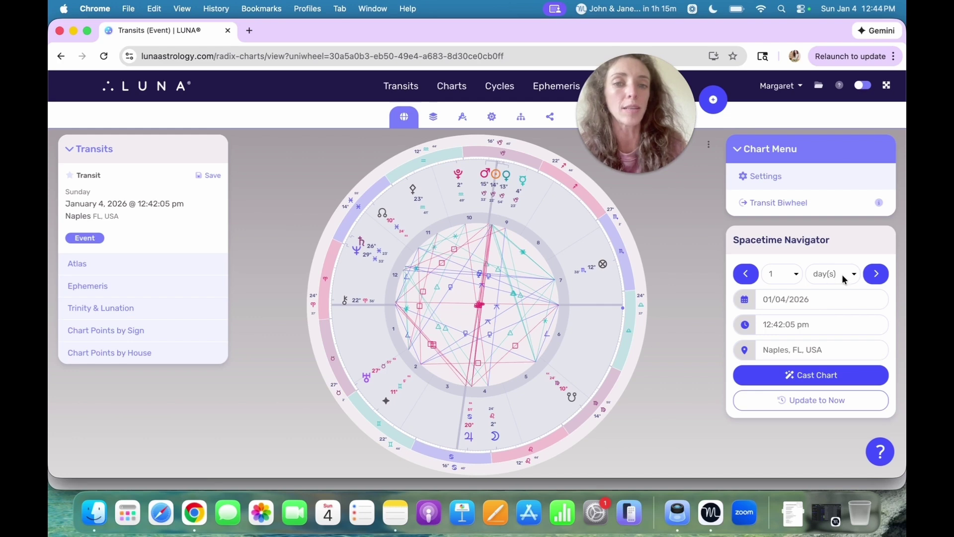
- Set the Spacetime Navigator's time step to 2 weeks
click(785, 274)
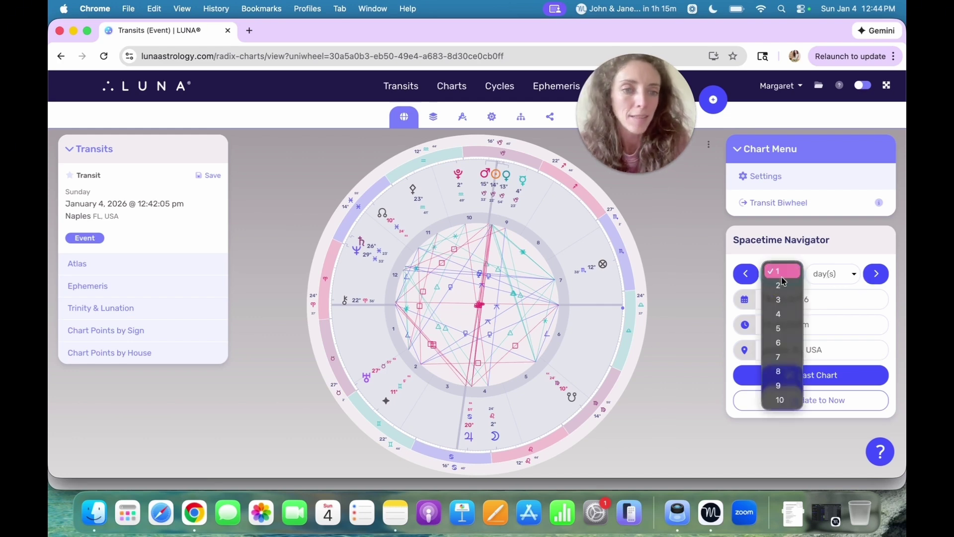
click(783, 288)
click(843, 276)
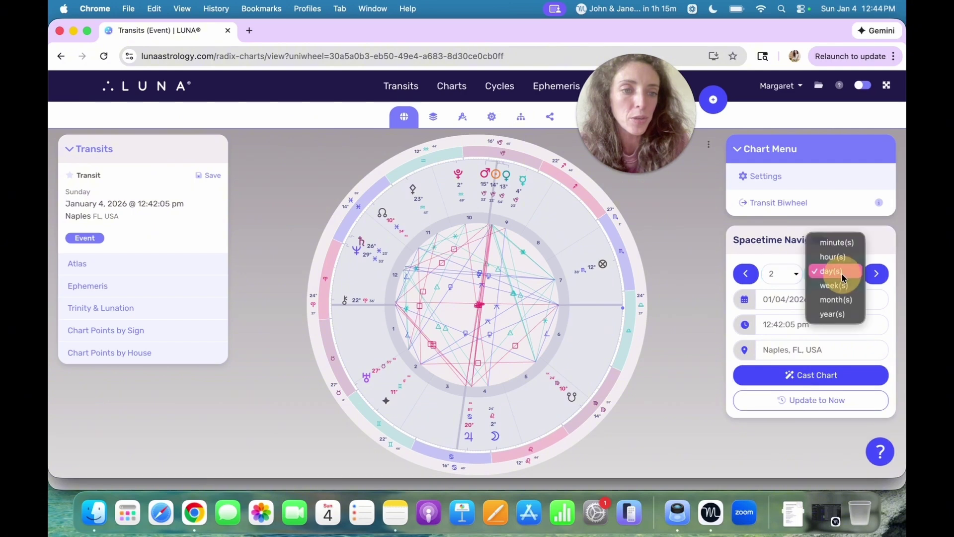
click(842, 277)
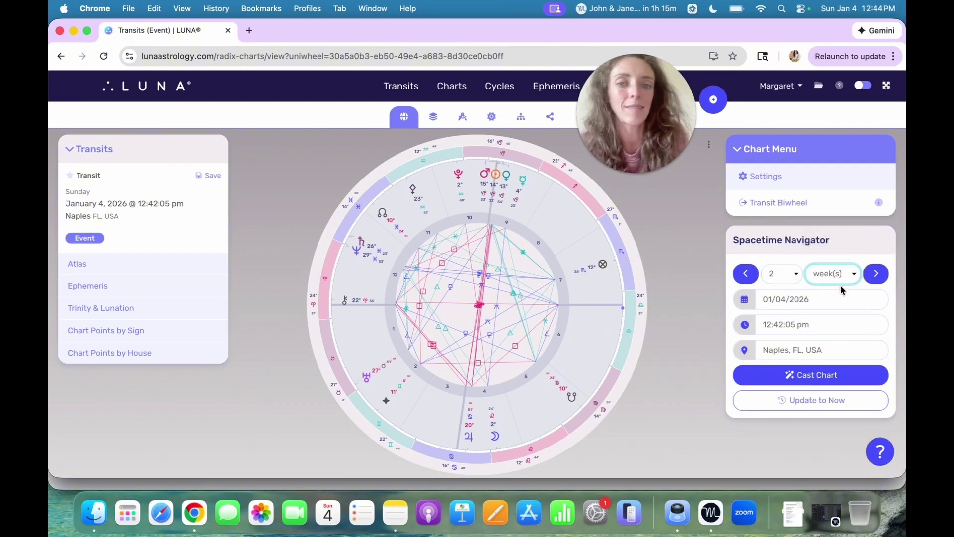
- Move the transit chart forward to January 18, 2026 and beyond, step back once, and reset it to the current moment
click(877, 274)
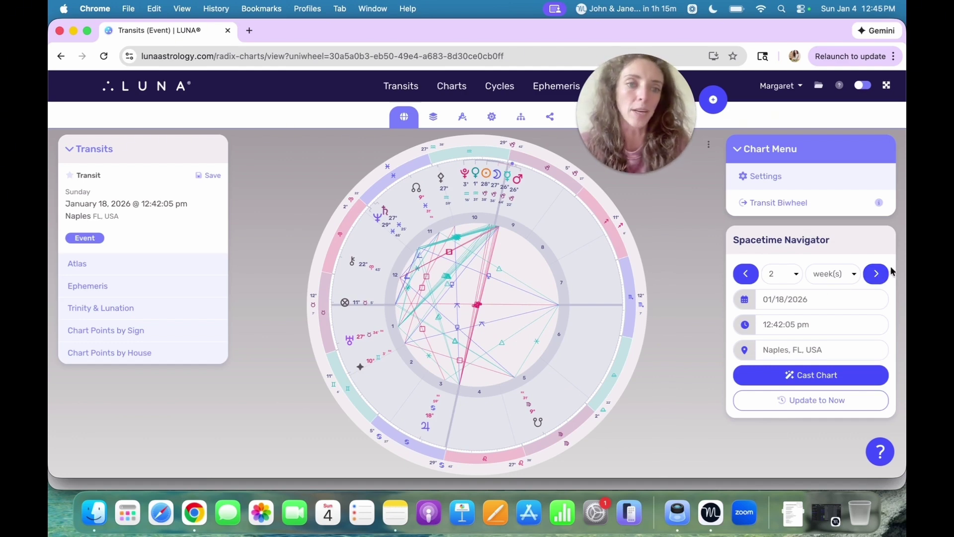
click(877, 275)
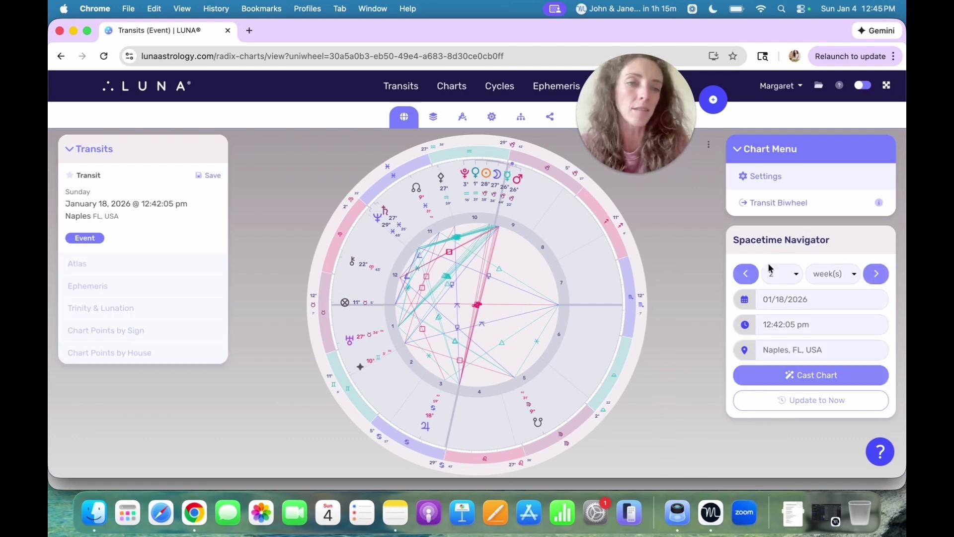
click(747, 274)
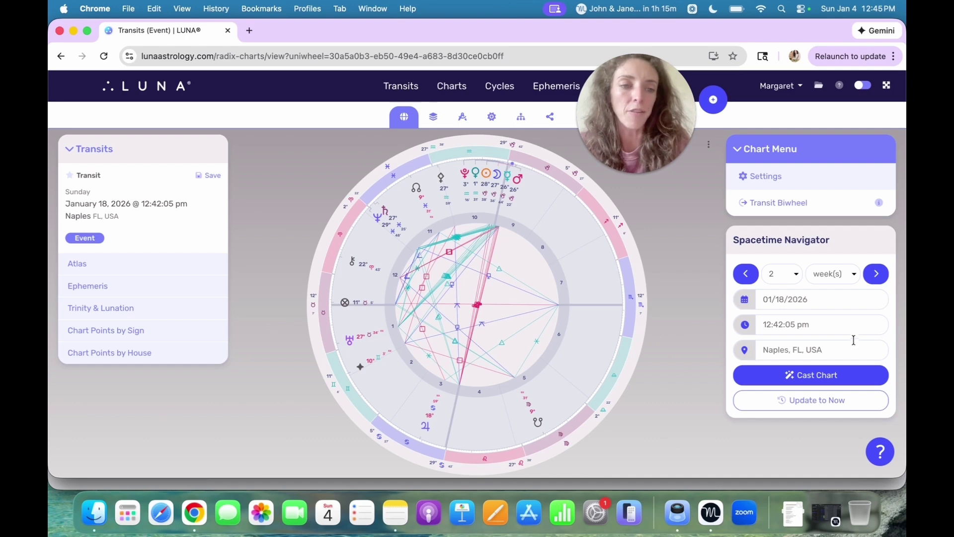
click(823, 400)
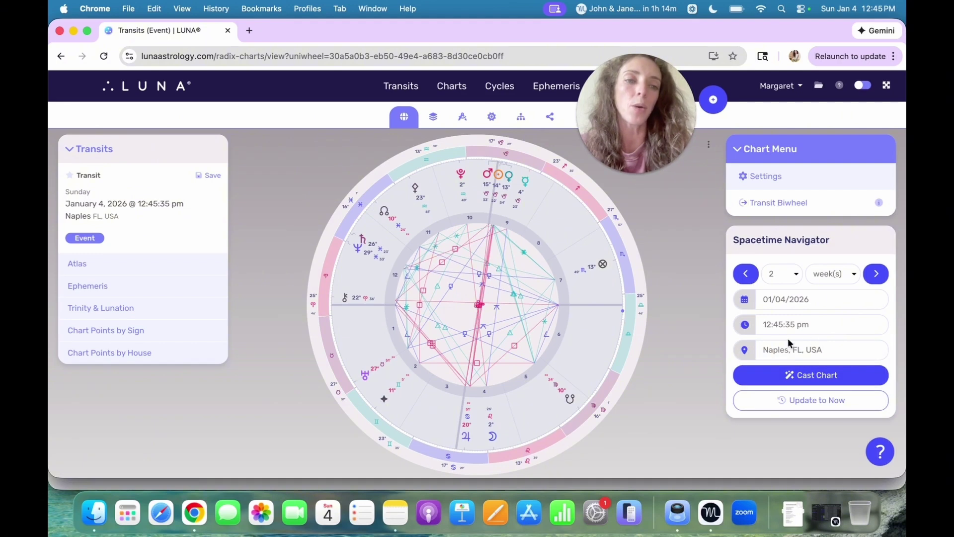
- Set the chart location to Fort Wayne, IN, Allen County, US and cast the transit chart
click(806, 353)
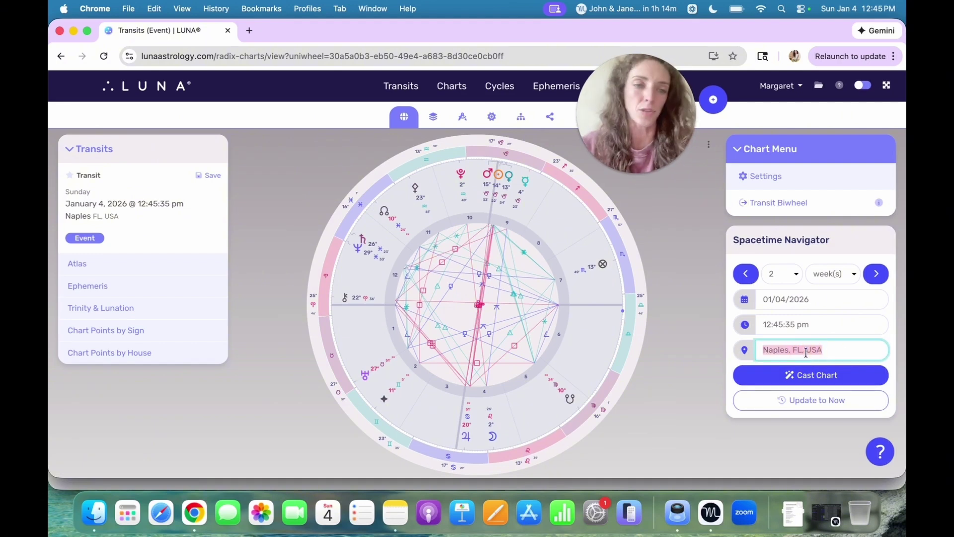
text(Fort Wayne,)
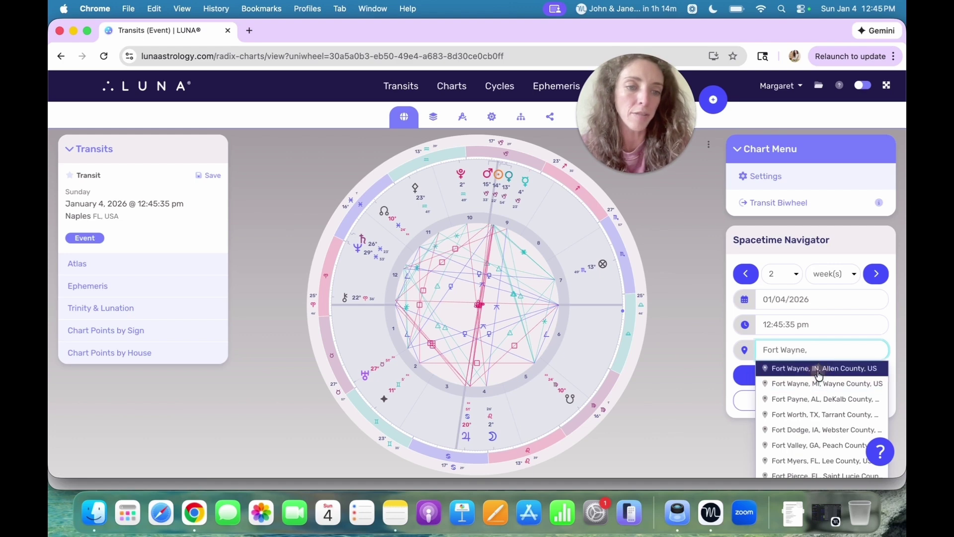
click(811, 369)
click(818, 376)
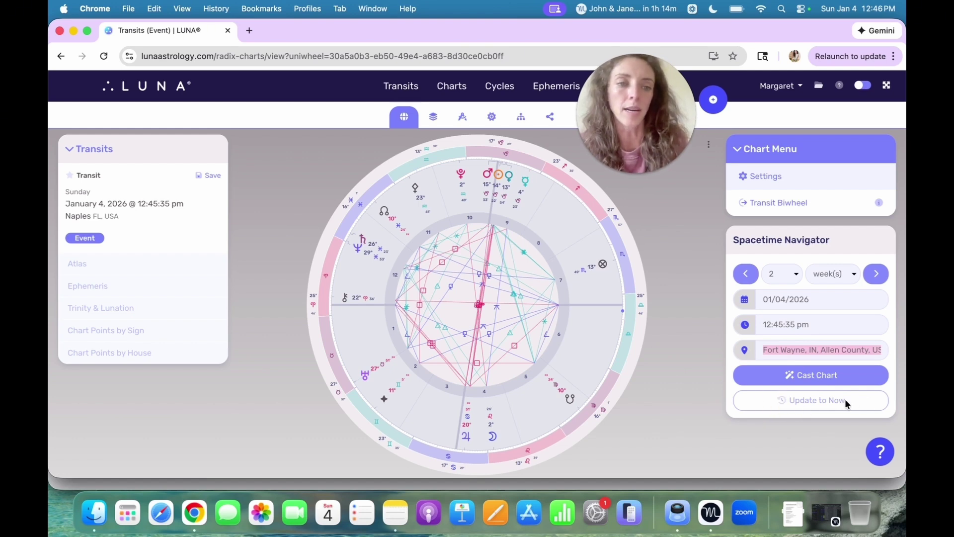
click(836, 385)
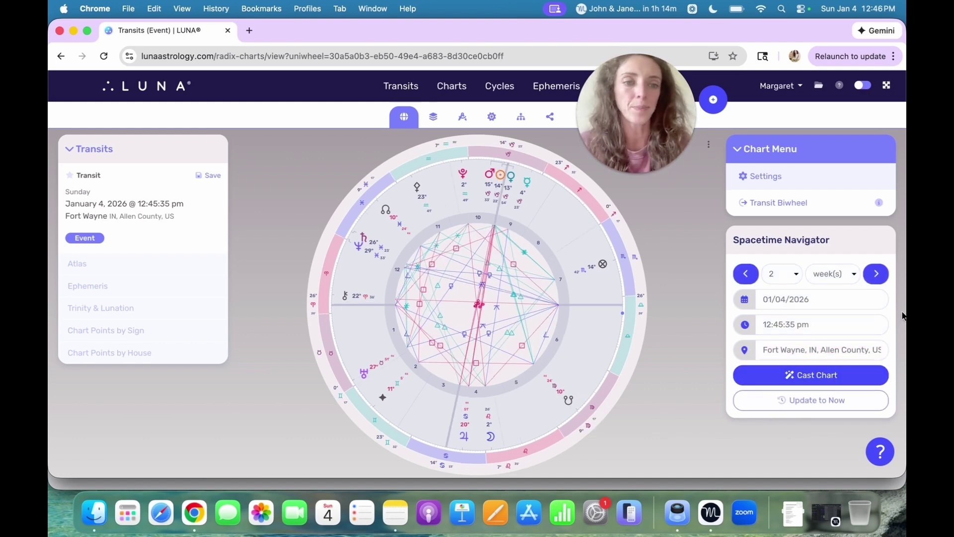
- Set the Spacetime Navigator's time step to 1 day and update the chart to the current time and location
click(779, 273)
click(778, 256)
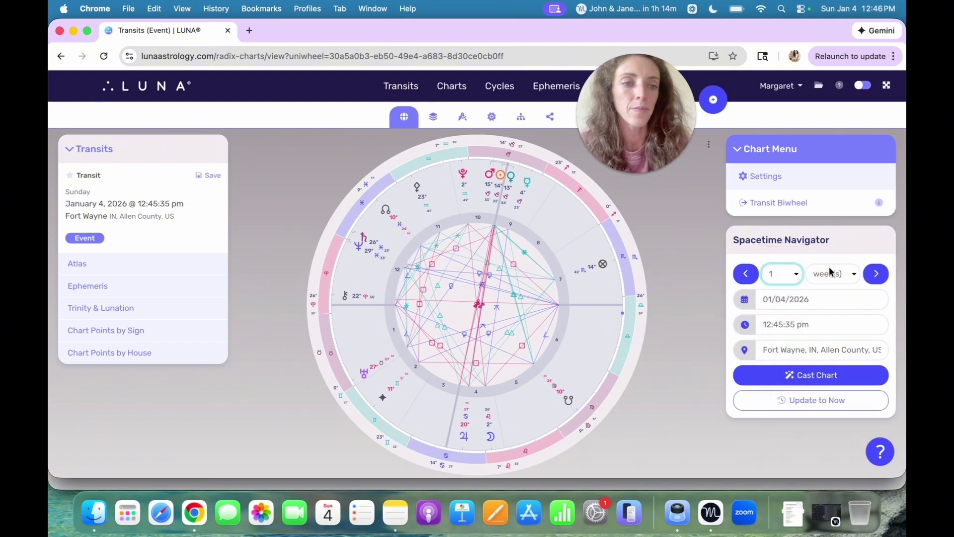
click(834, 274)
click(842, 254)
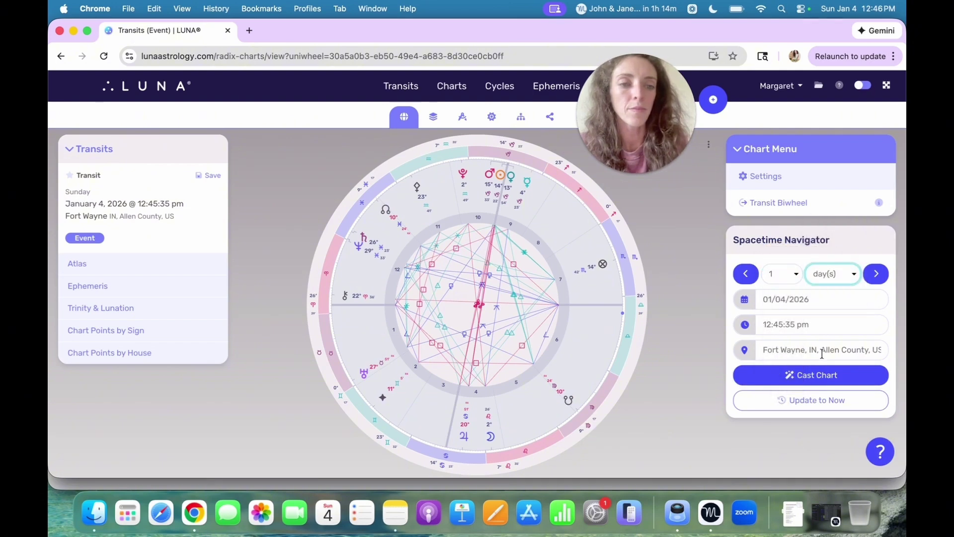
click(835, 376)
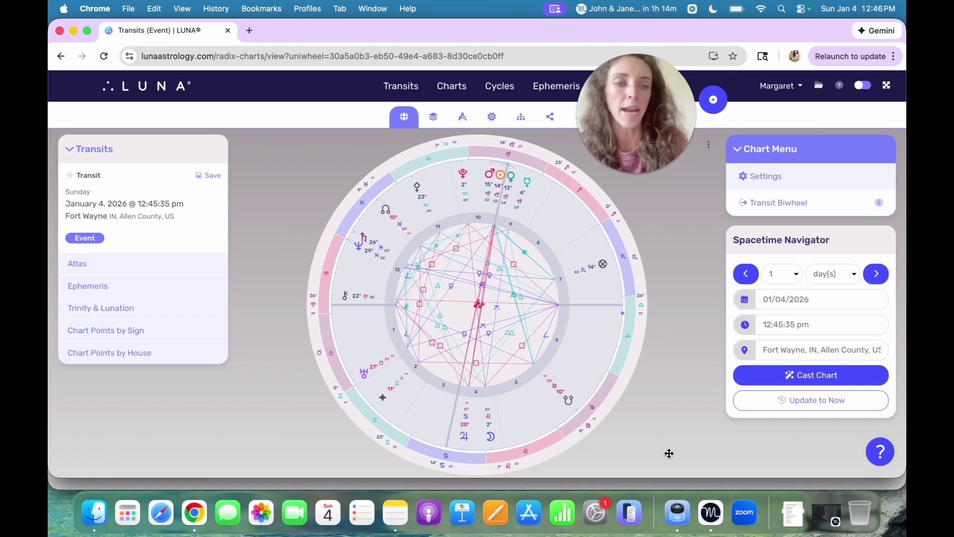
click(844, 402)
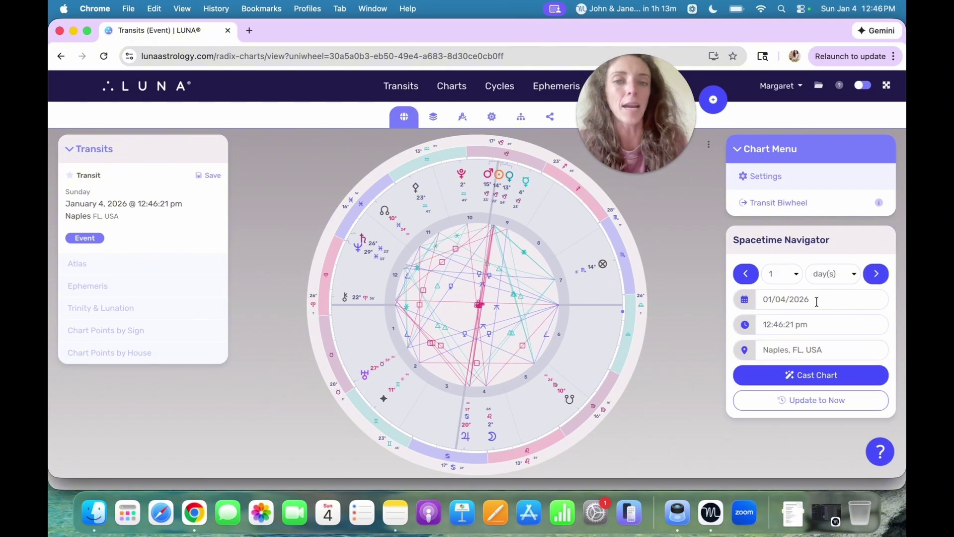
- Open the chart date's calendar and browse to December 2025 and back to January 2026
click(817, 301)
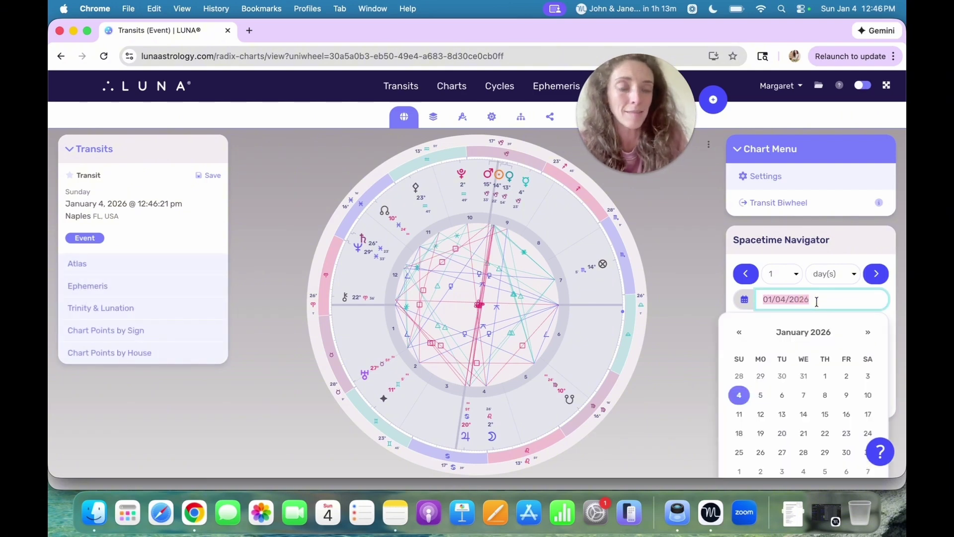
click(739, 333)
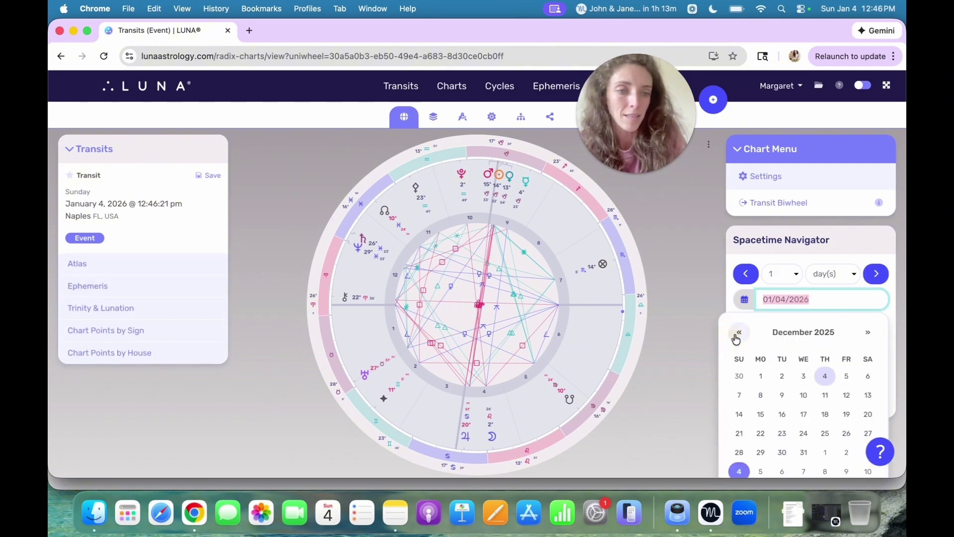
click(737, 337)
click(870, 333)
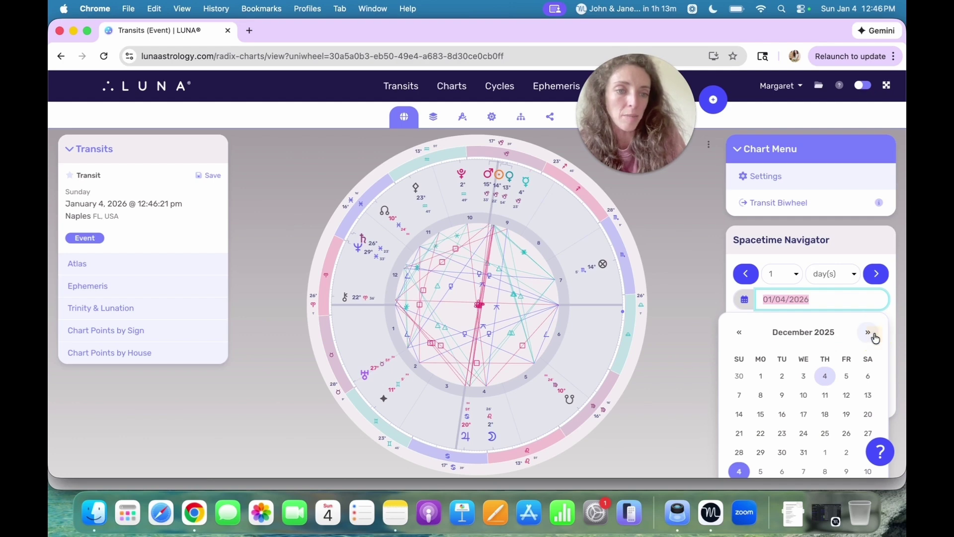
click(875, 338)
- Go back through the decades in the date calendar and choose the year 1909
click(815, 331)
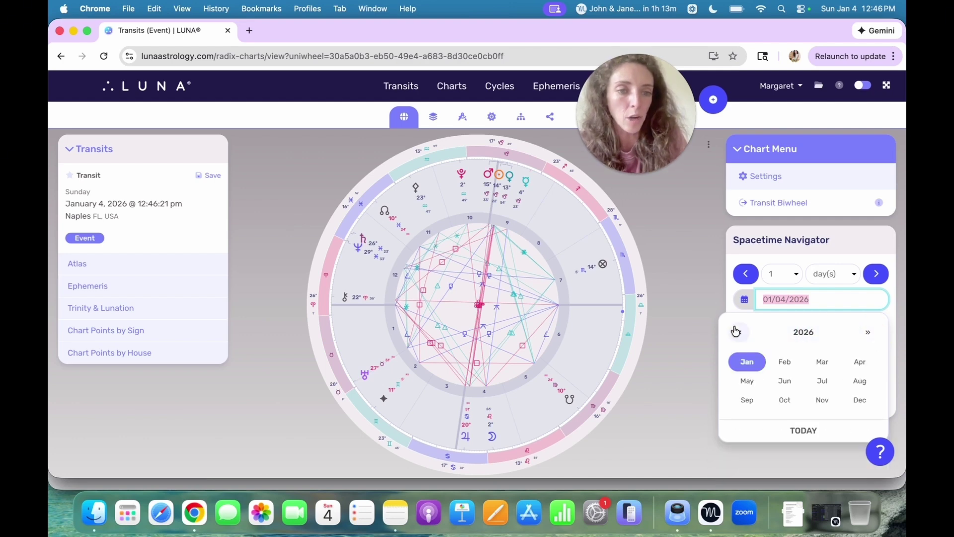
click(804, 334)
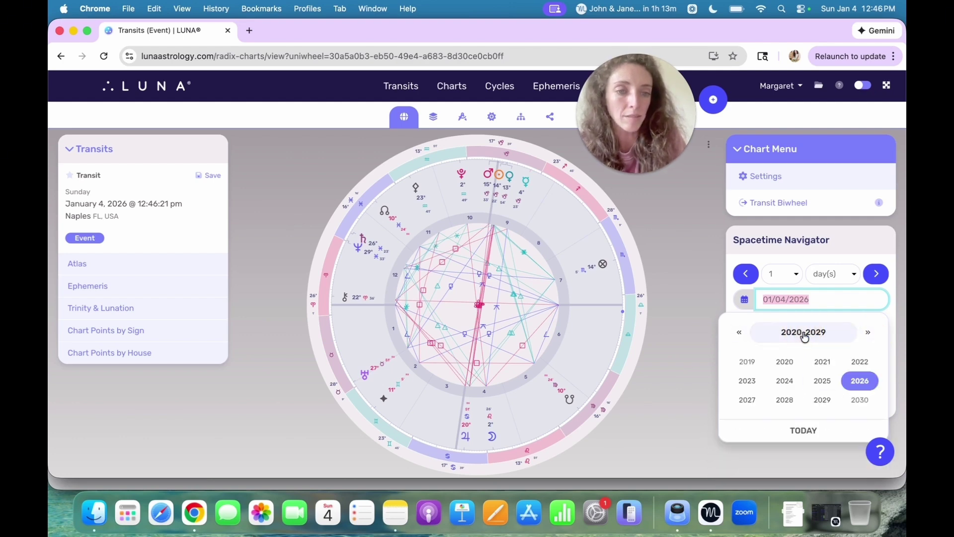
click(738, 334)
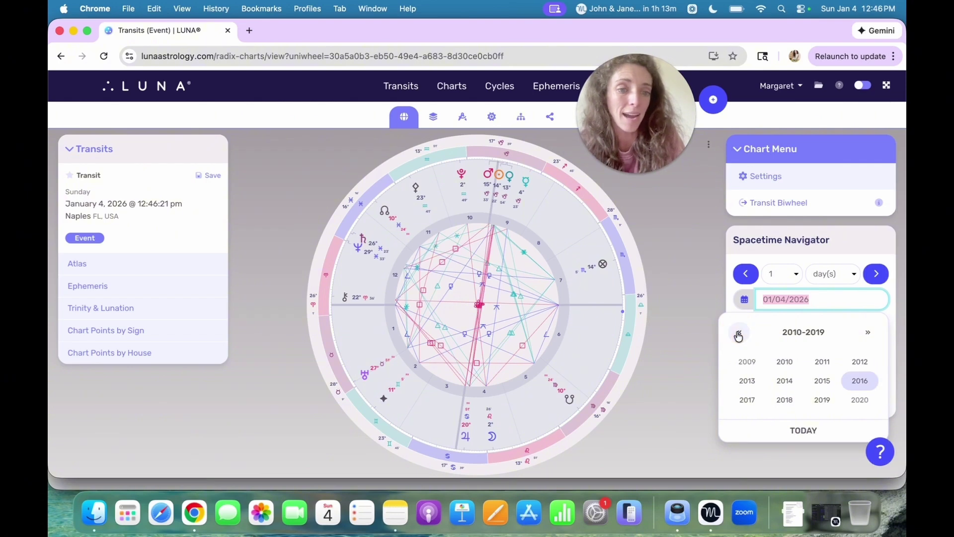
click(739, 334)
click(739, 334)
click(738, 334)
click(739, 334)
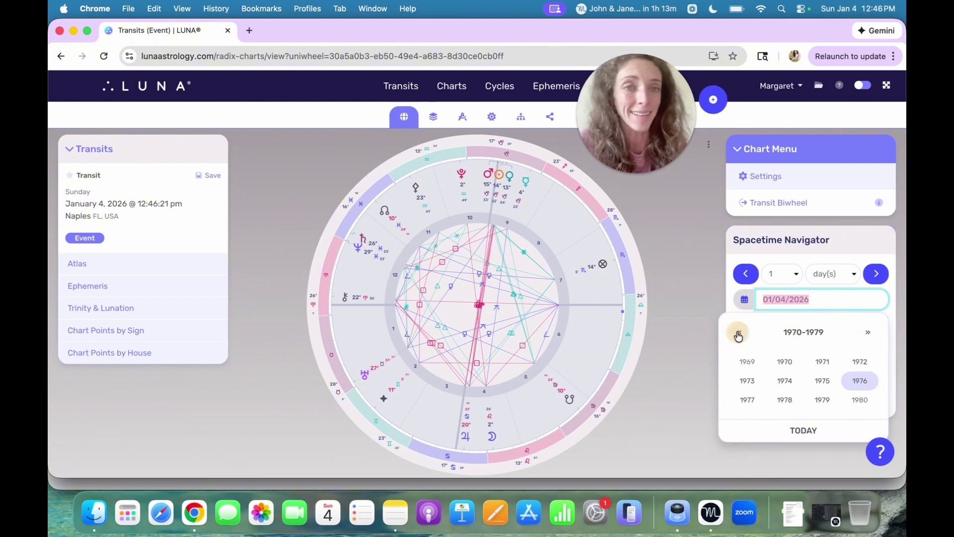
click(739, 334)
click(739, 334)
click(738, 334)
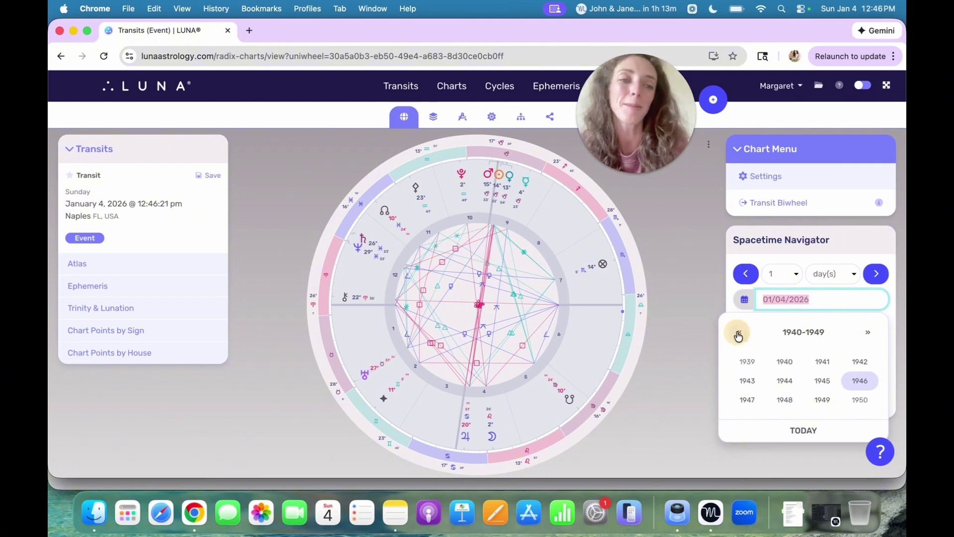
click(739, 334)
click(739, 334)
click(739, 334)
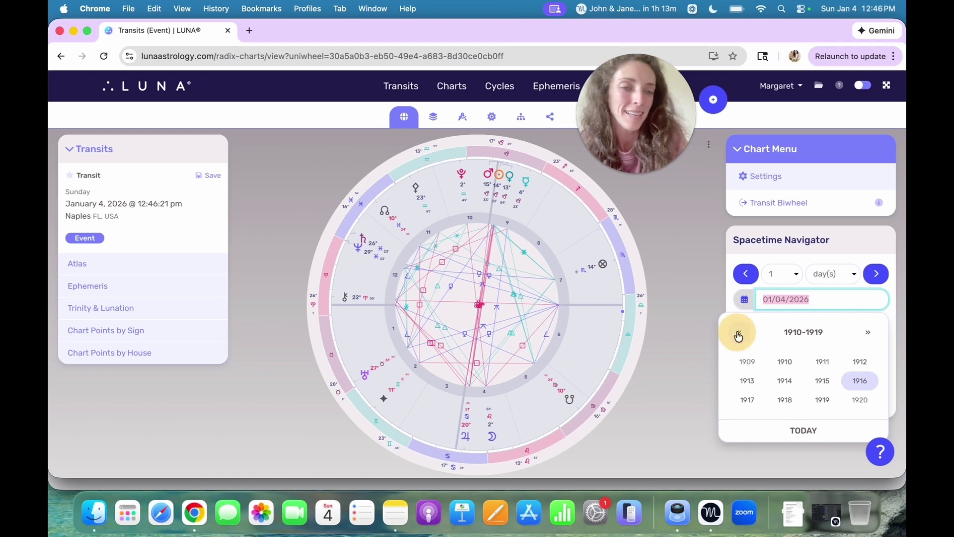
click(752, 363)
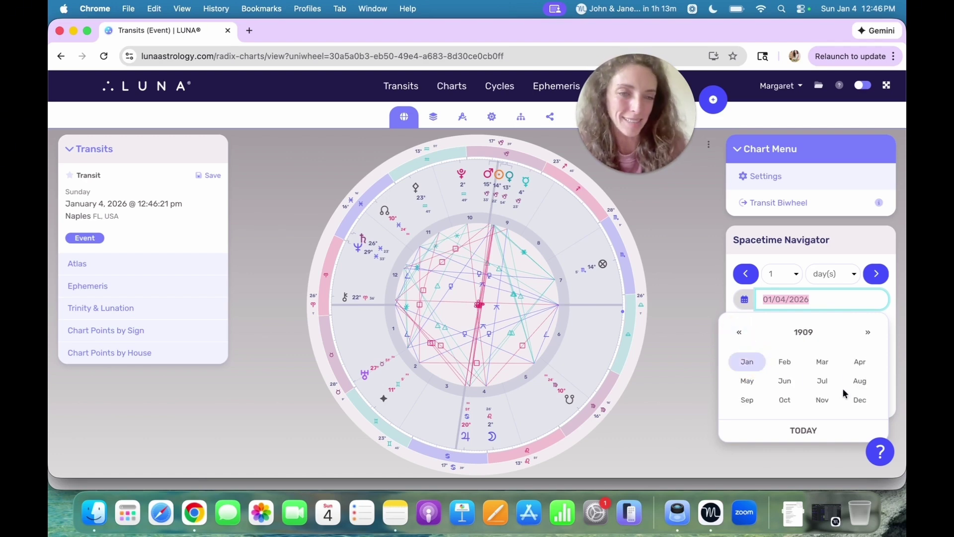
- Choose January 4, 1909 as the chart date and cast the chart
click(748, 363)
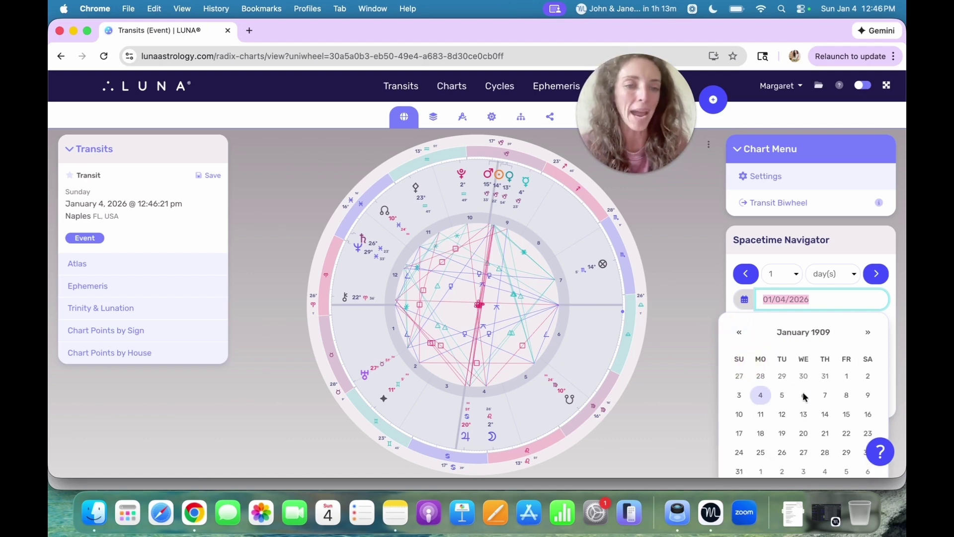
click(761, 395)
click(839, 381)
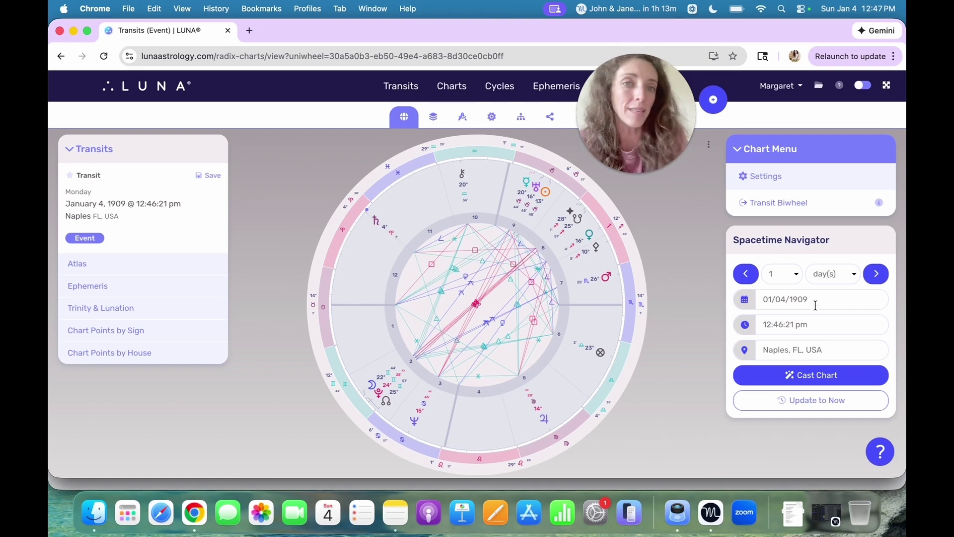
- Cast the 1909 chart for London, ENG, GLA, GB, then update the chart to the current moment
scroll(817, 306, down, 1)
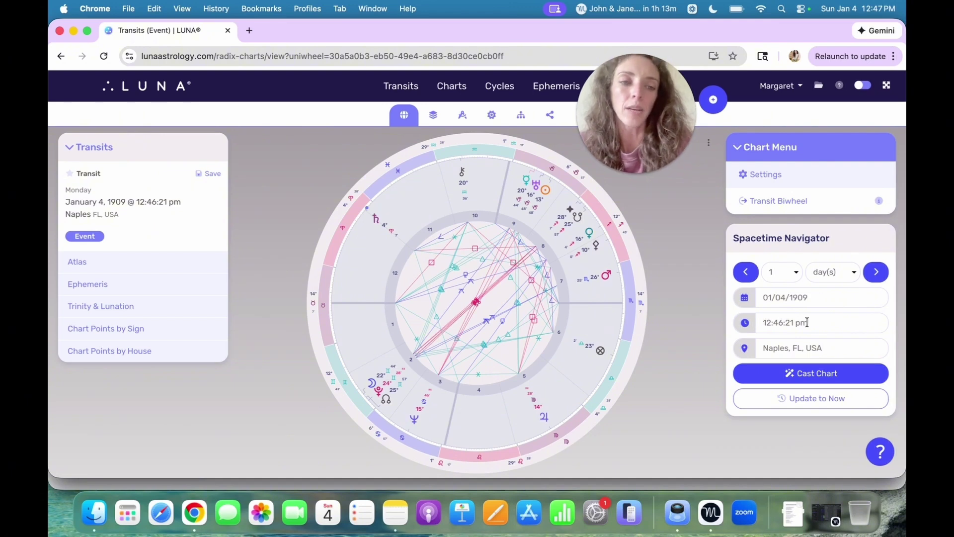
click(832, 350)
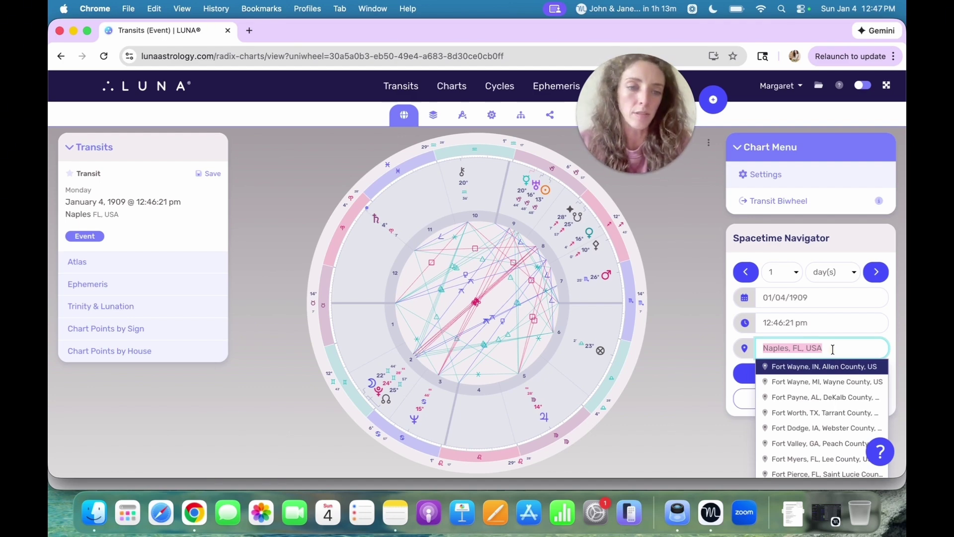
text(London, E)
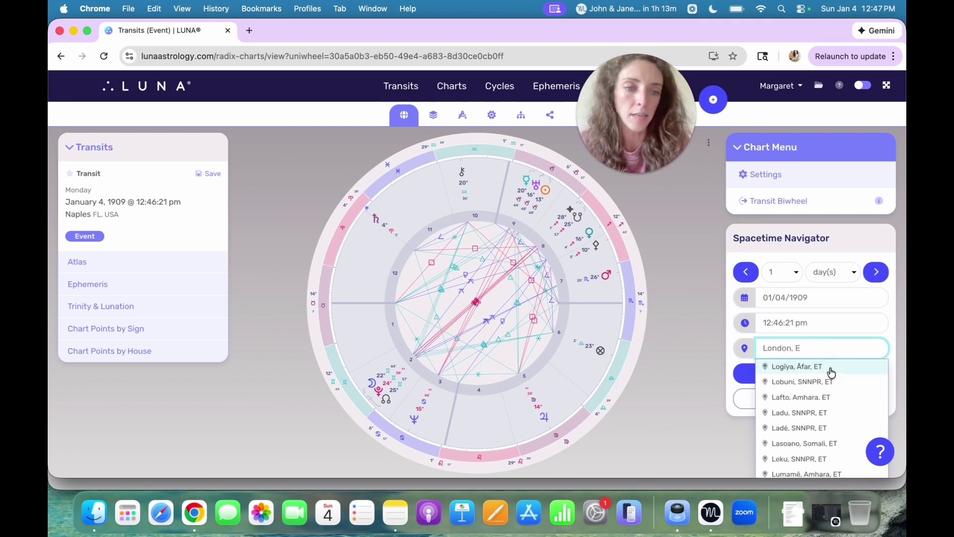
key(BackSpace)
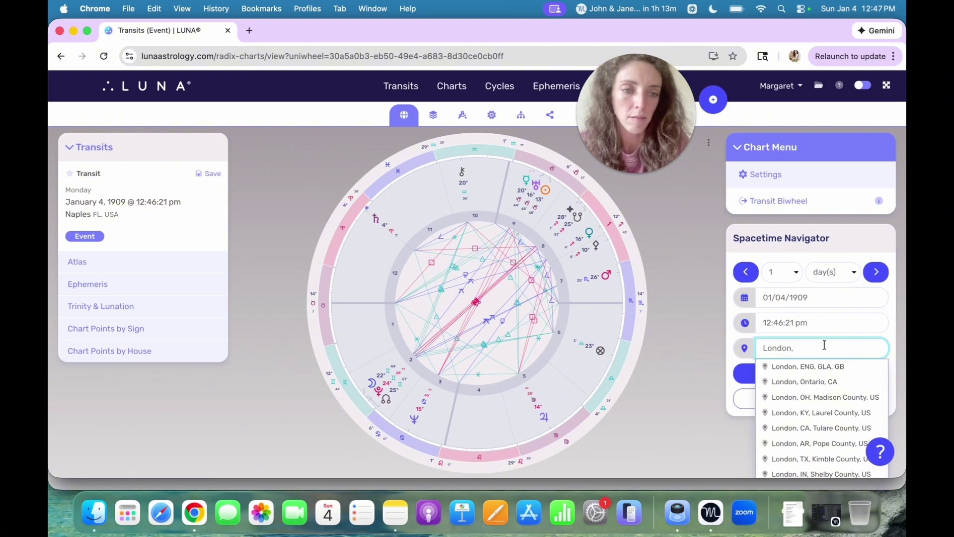
click(815, 366)
click(805, 375)
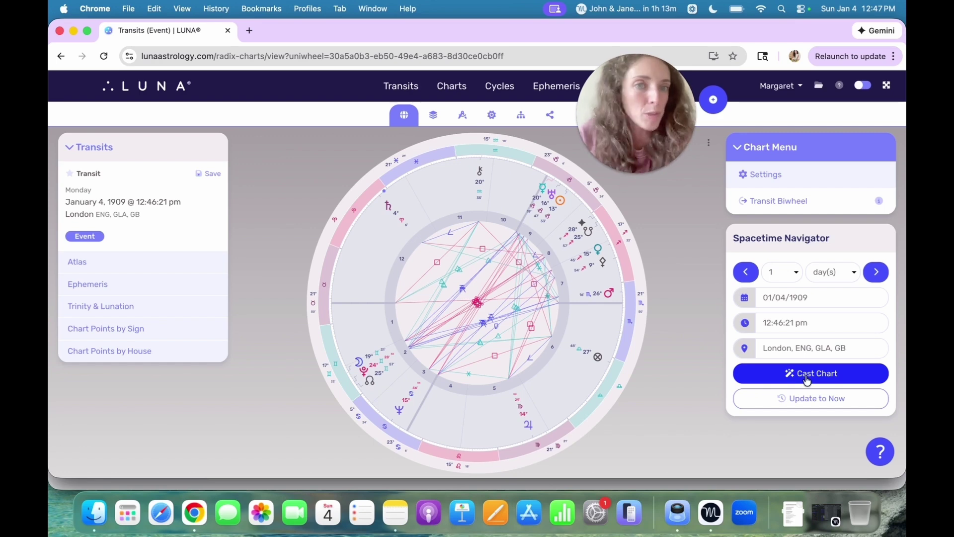
click(818, 398)
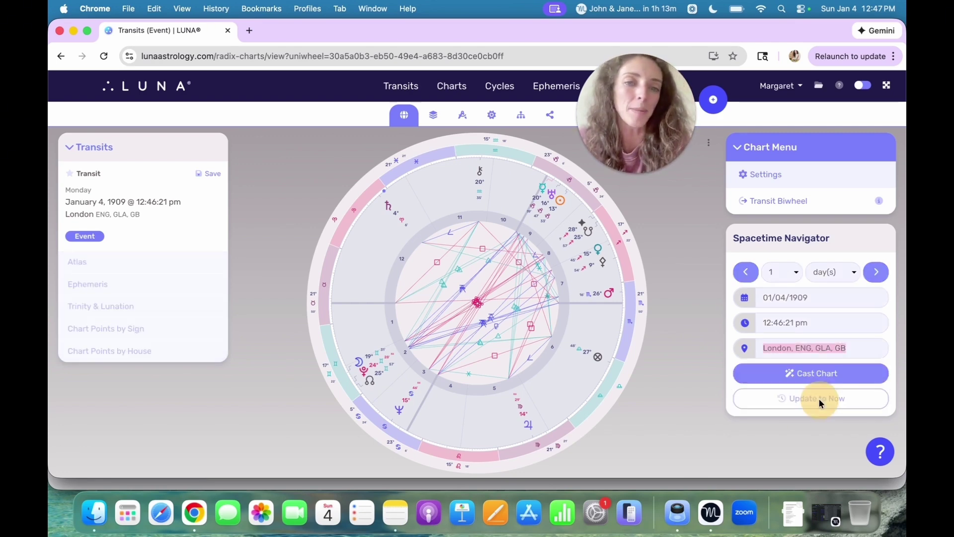